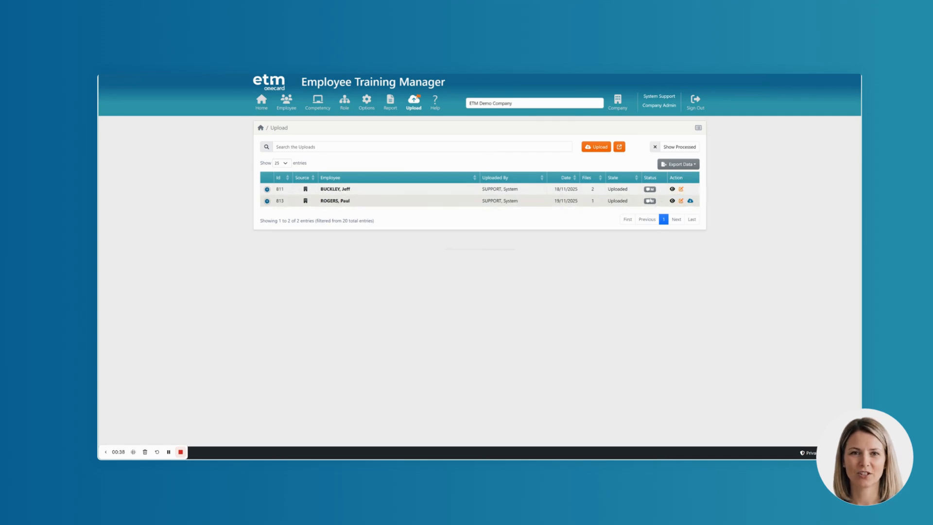
Open the details of the upload dated 19/11/2025 for editing and view its message and attached First Aid PDF.
{"action": "mouse_move", "coordinate": [650, 200]}
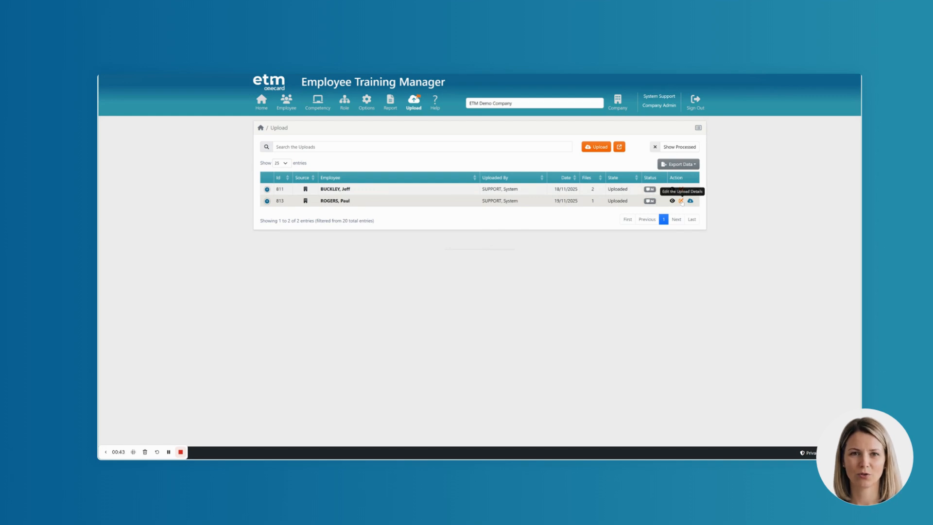
{"action": "left_click", "coordinate": [682, 201]}
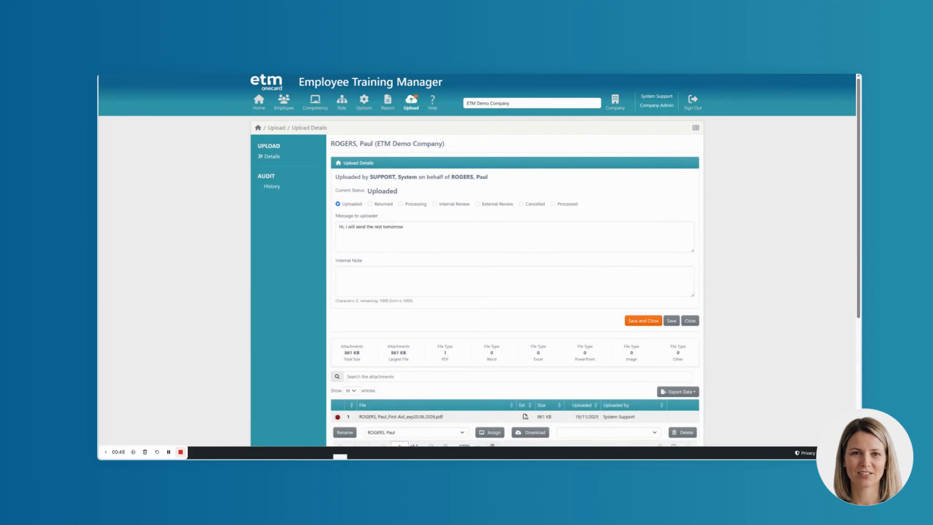
{"action": "scroll", "coordinate": [442, 269], "scroll_direction": "down", "scroll_amount": 2}
{"action": "scroll", "coordinate": [442, 269], "scroll_direction": "down", "scroll_amount": 3}
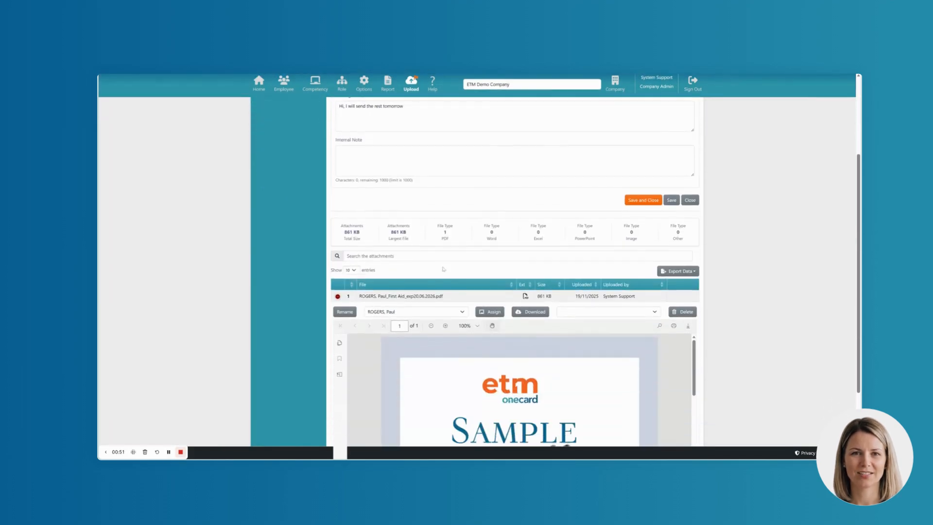
{"action": "scroll", "coordinate": [448, 272], "scroll_direction": "up", "scroll_amount": 1}
{"action": "scroll", "coordinate": [448, 272], "scroll_direction": "down", "scroll_amount": 1}
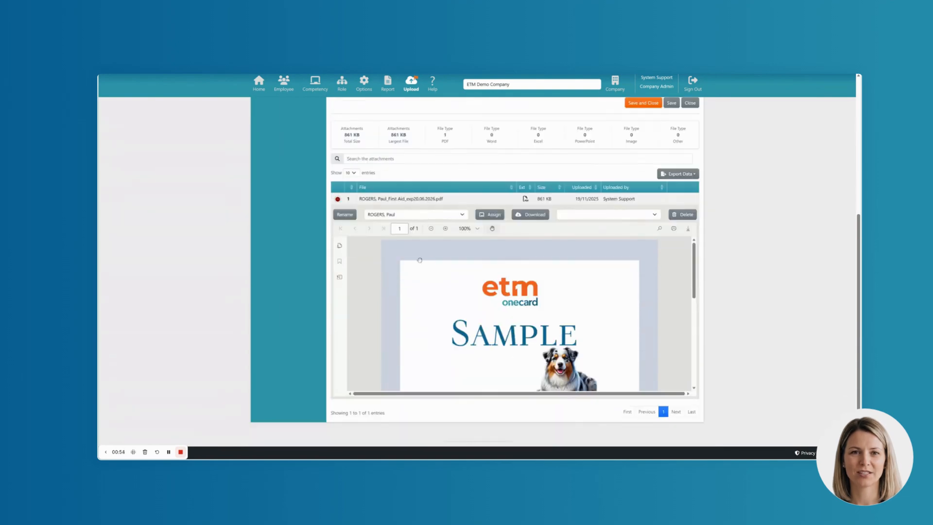
Collapse and reopen the First Aid attachment's preview and read through the certificate from beginning to end.
{"action": "left_click", "coordinate": [338, 199]}
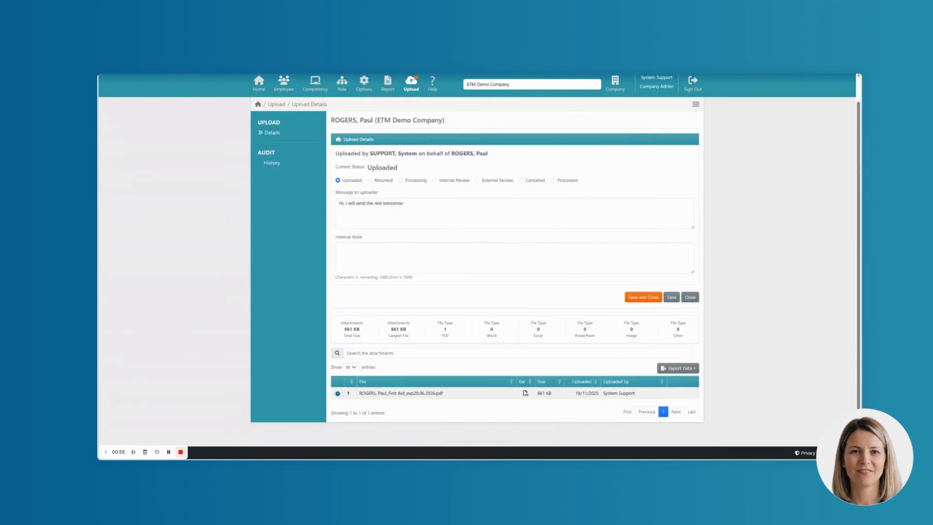
{"action": "left_click", "coordinate": [337, 393]}
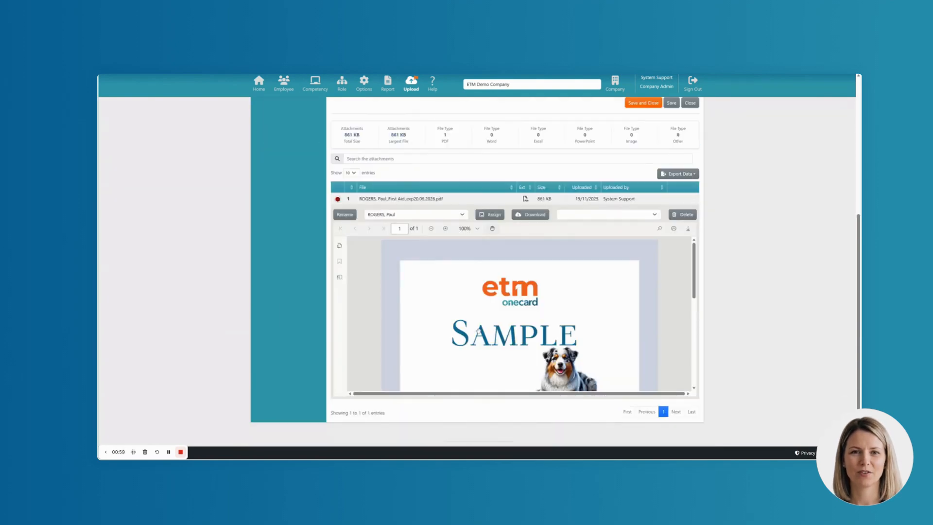
{"action": "scroll", "coordinate": [508, 307], "scroll_direction": "down", "scroll_amount": 5}
{"action": "scroll", "coordinate": [508, 307], "scroll_direction": "up", "scroll_amount": 5}
{"action": "scroll", "coordinate": [508, 308], "scroll_direction": "down", "scroll_amount": 8}
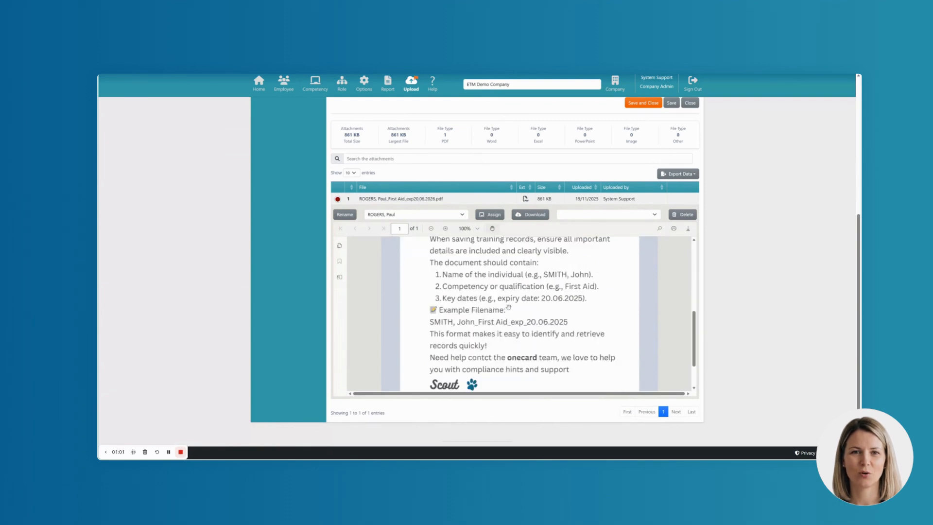
{"action": "scroll", "coordinate": [508, 307], "scroll_direction": "up", "scroll_amount": 8}
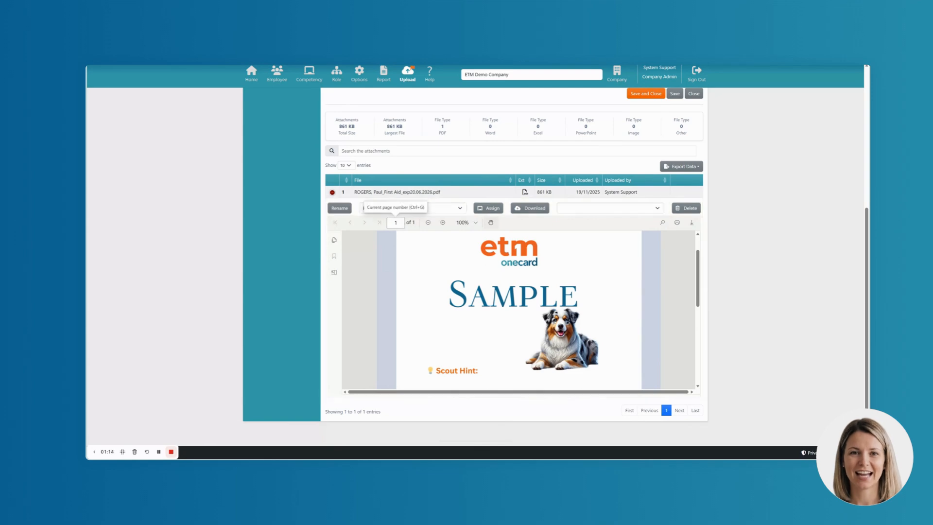
{"action": "scroll", "coordinate": [477, 265], "scroll_direction": "down", "scroll_amount": 2}
{"action": "scroll", "coordinate": [477, 264], "scroll_direction": "up", "scroll_amount": 2}
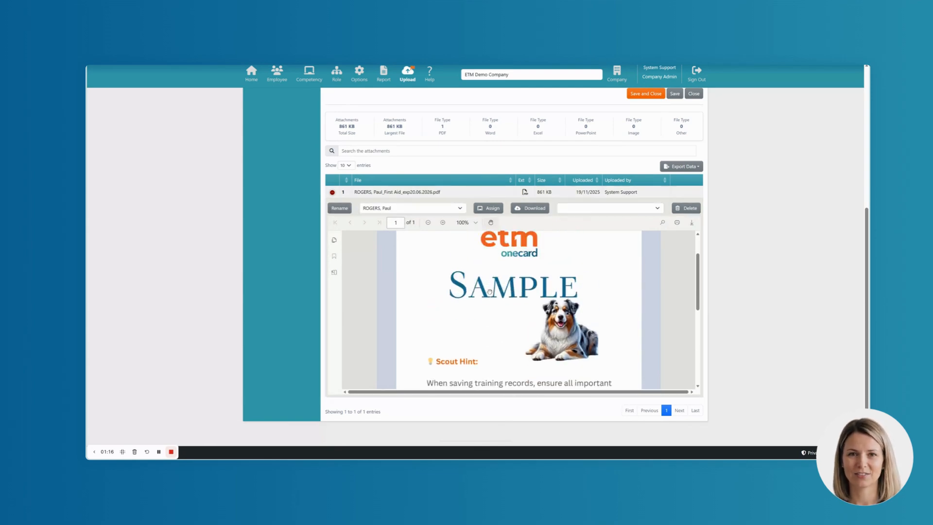
Rename the attached First Aid PDF so that the expiry date in its file name reads 20.06.2025.
{"action": "left_click", "coordinate": [340, 208]}
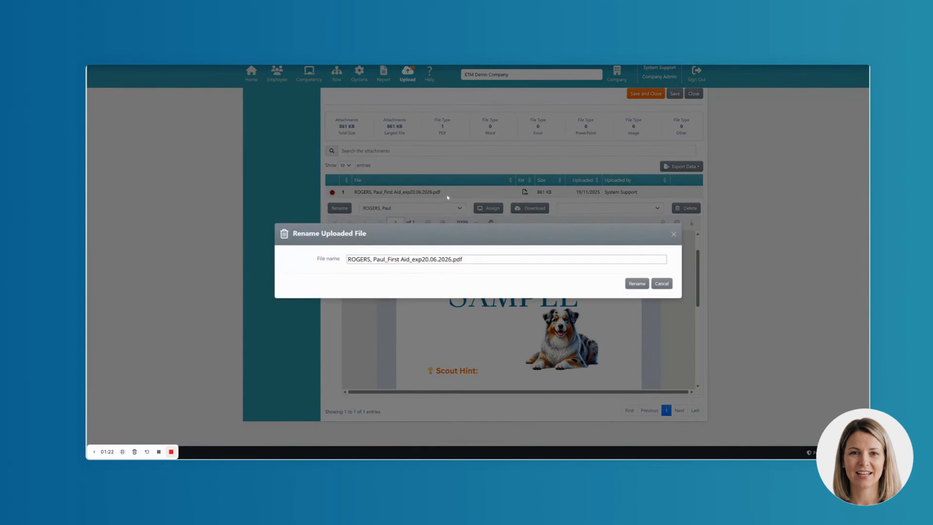
{"action": "left_click_drag", "start_coordinate": [465, 259], "coordinate": [448, 260]}
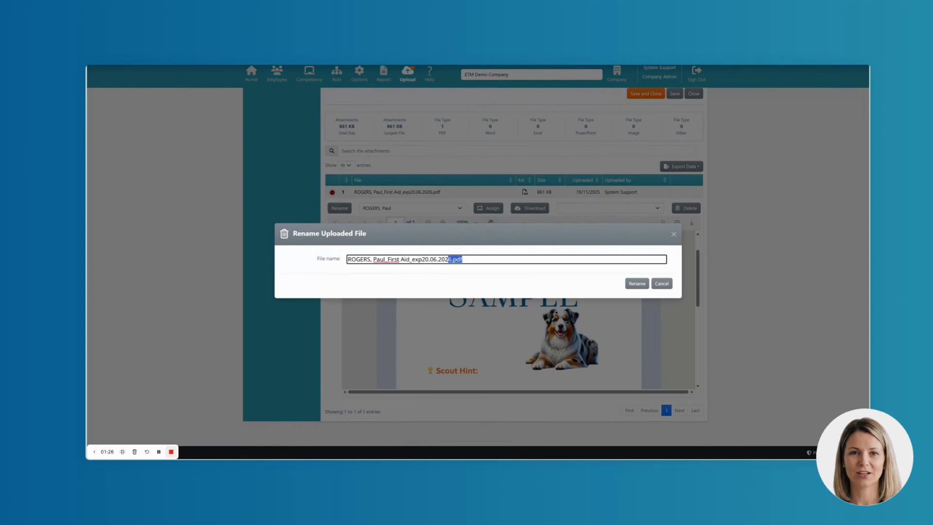
{"action": "type", "text": "5"}
{"action": "left_click", "coordinate": [637, 283]}
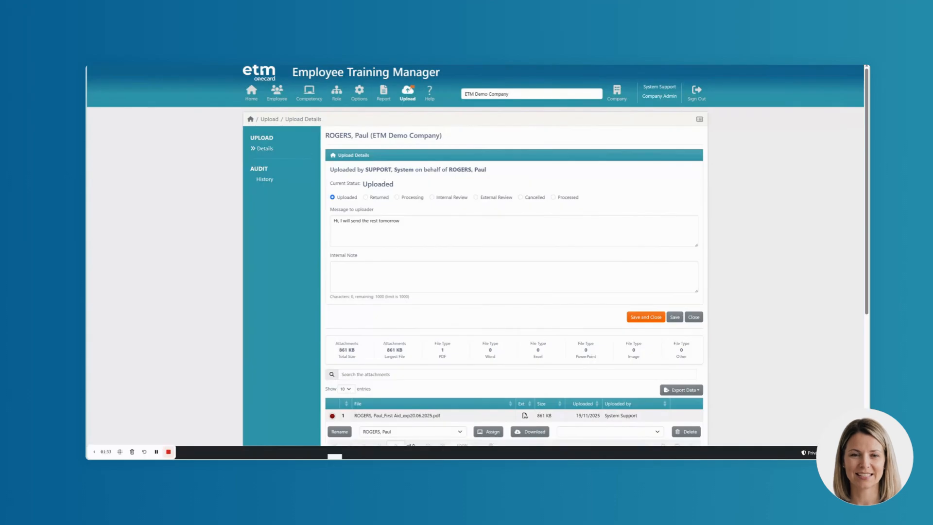
Start assigning the attached First Aid PDF to a competency of the employee it was uploaded for.
{"action": "scroll", "coordinate": [491, 296], "scroll_direction": "down", "scroll_amount": 1}
{"action": "scroll", "coordinate": [491, 297], "scroll_direction": "down", "scroll_amount": 2}
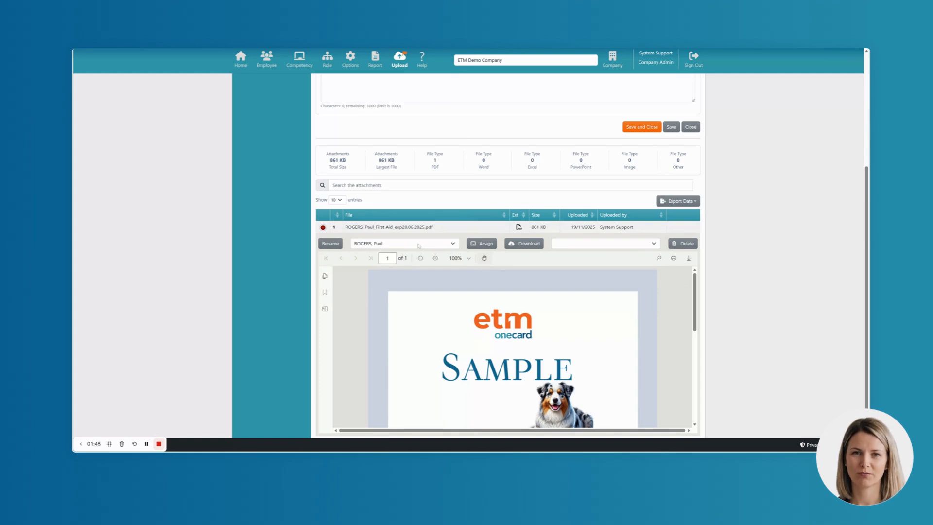
{"action": "left_click", "coordinate": [418, 245]}
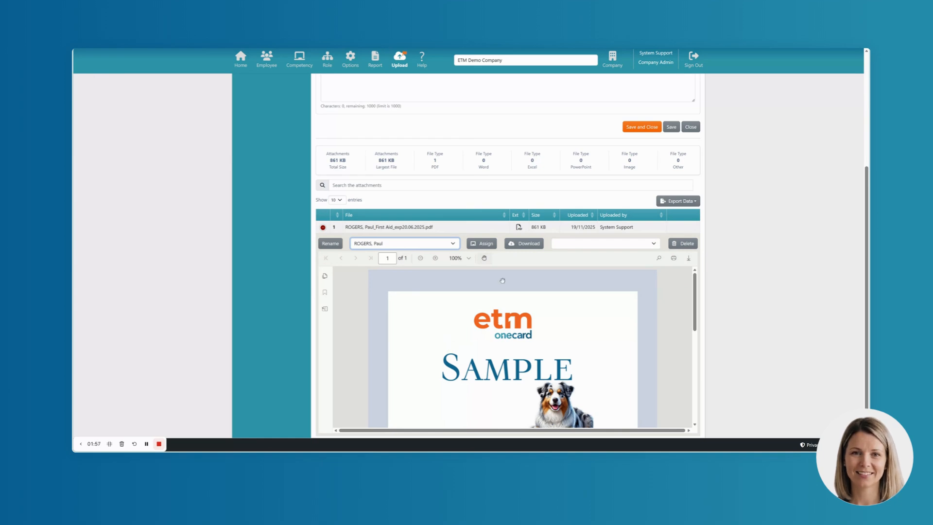
{"action": "left_click", "coordinate": [483, 244]}
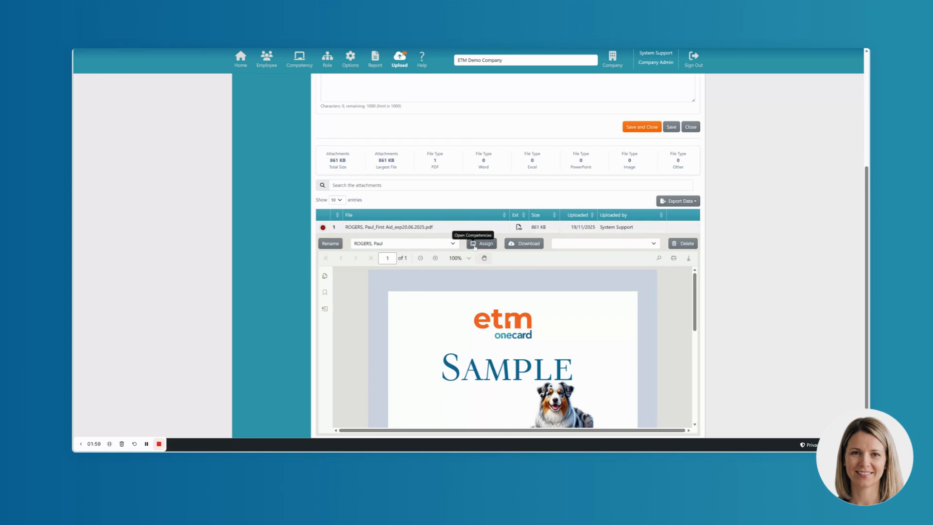
{"action": "left_click", "coordinate": [482, 244]}
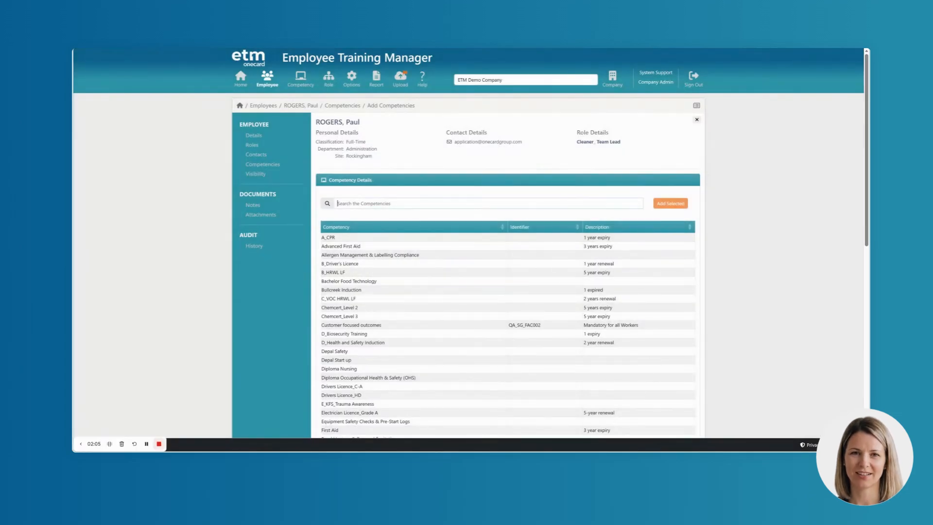
Search the competencies for "fir" and add only First Aid to the employee.
{"action": "type", "text": "fir"}
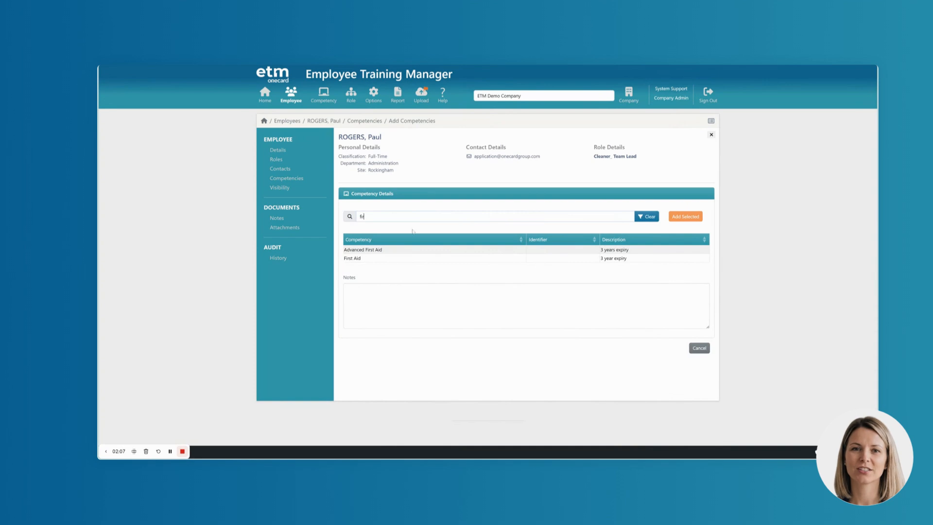
{"action": "left_click", "coordinate": [407, 258]}
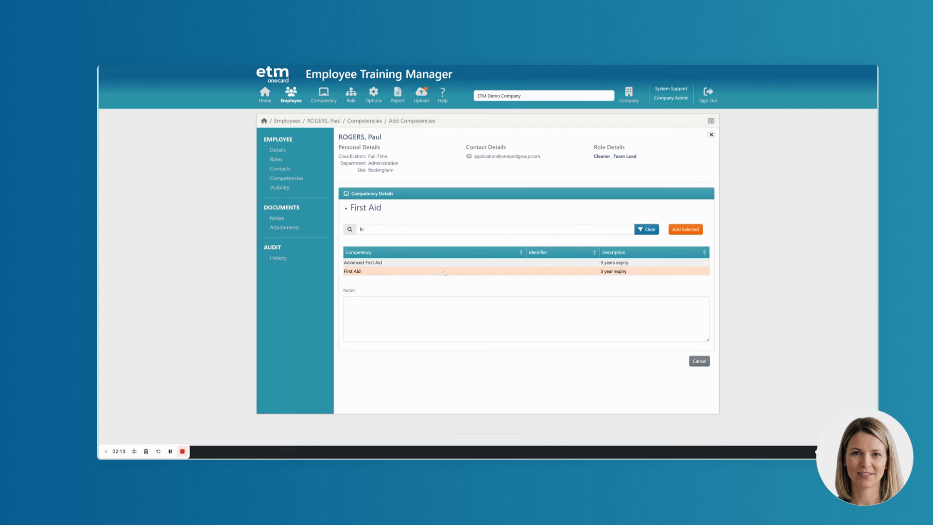
{"action": "left_click", "coordinate": [445, 265]}
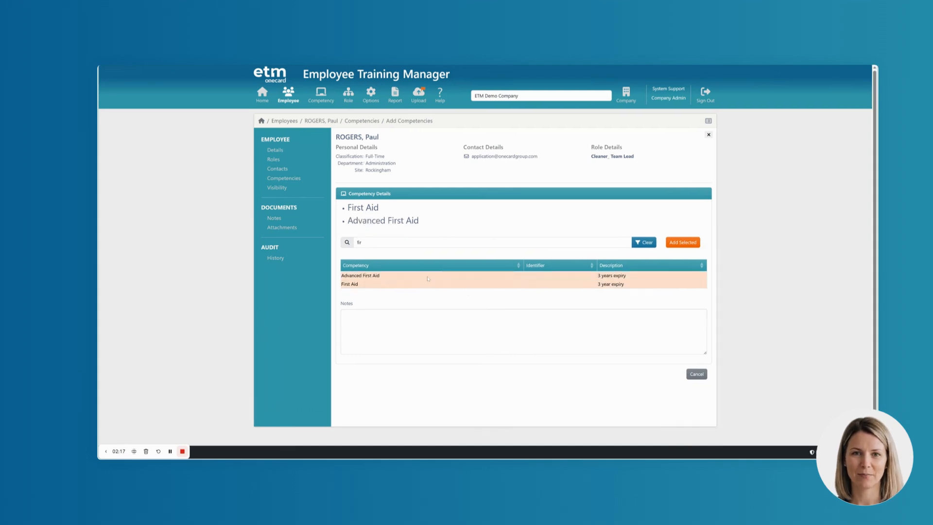
{"action": "left_click", "coordinate": [427, 278]}
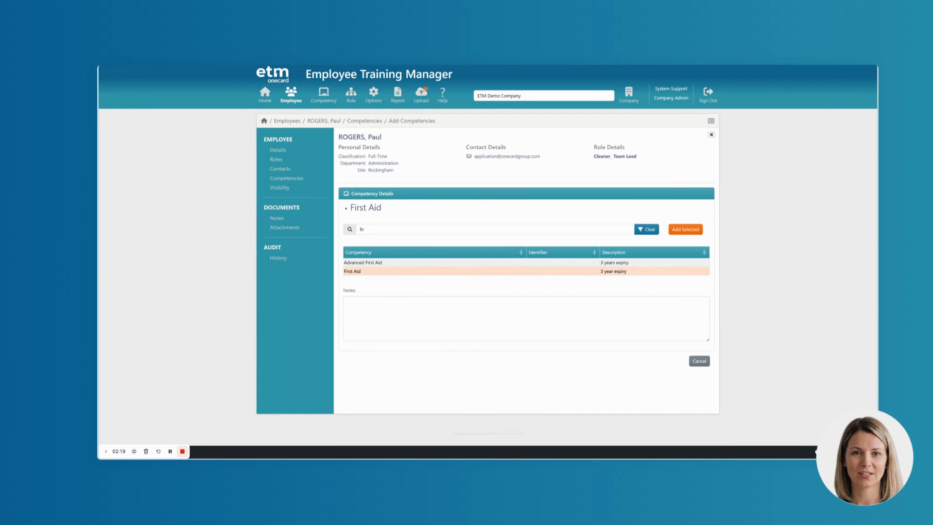
{"action": "left_click", "coordinate": [686, 229]}
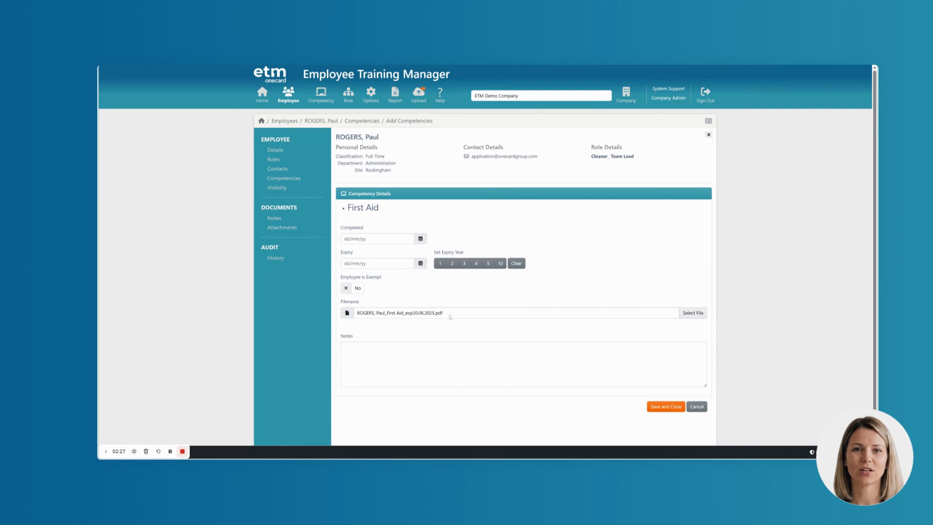
Set the First Aid completion date to 20.06.2022 with a 3-year expiry, and save and close the competency.
{"action": "left_click", "coordinate": [377, 238]}
{"action": "type", "text": "20.06.2022"}
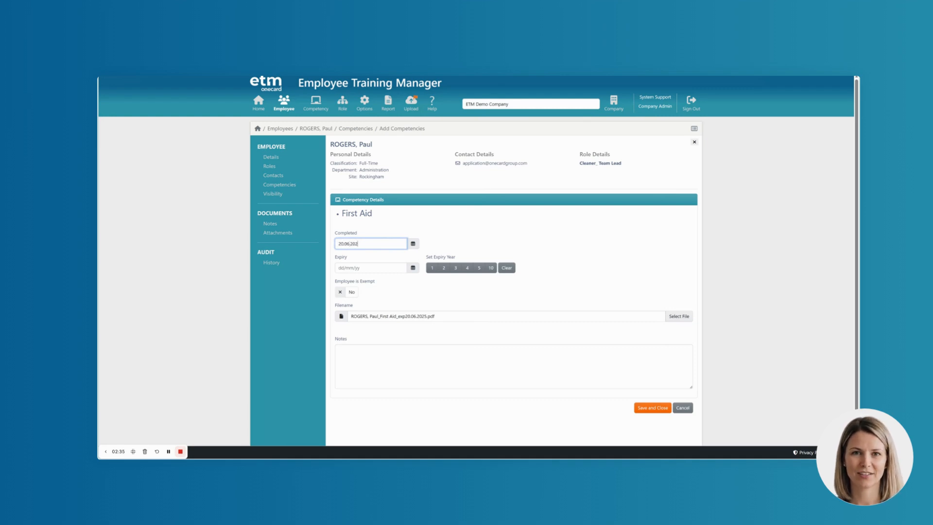
{"action": "left_click", "coordinate": [456, 267]}
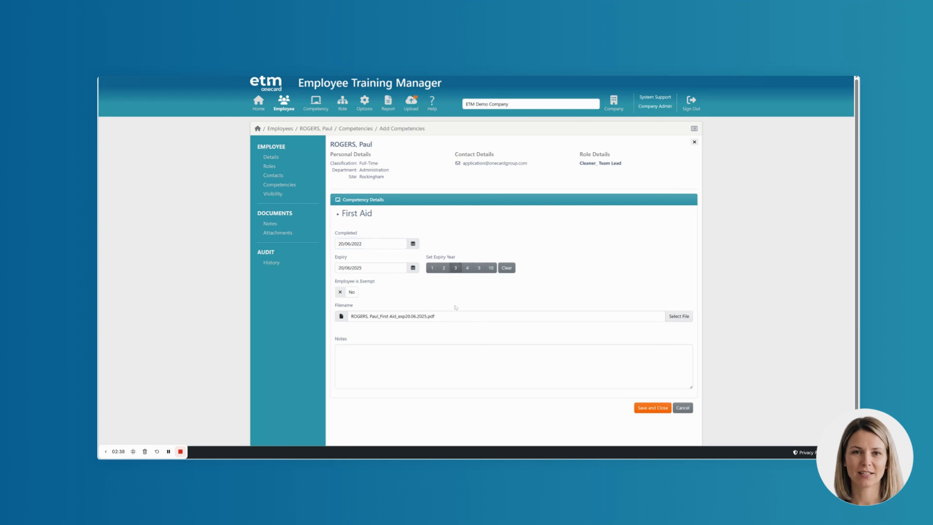
{"action": "left_click", "coordinate": [646, 409]}
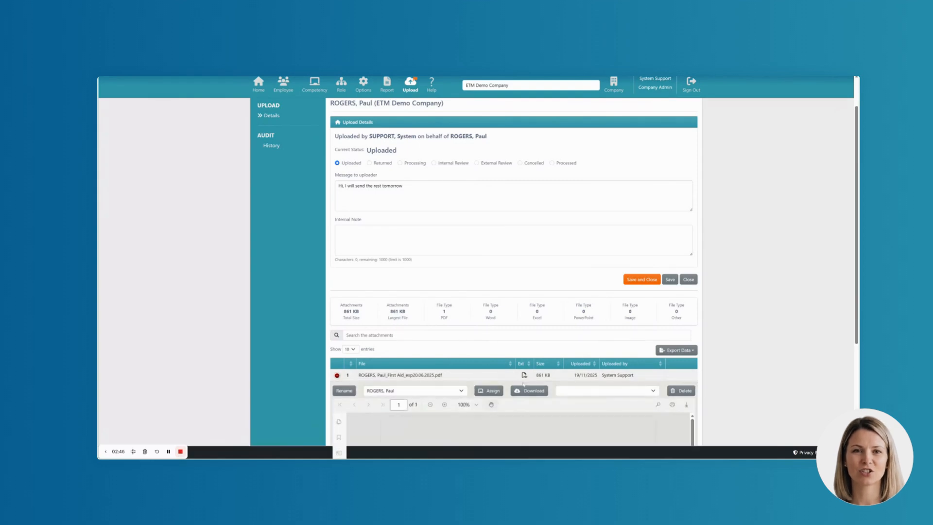
Mark both the First Aid attachment and the whole upload as Processed, and save and close the upload.
{"action": "left_click", "coordinate": [586, 392]}
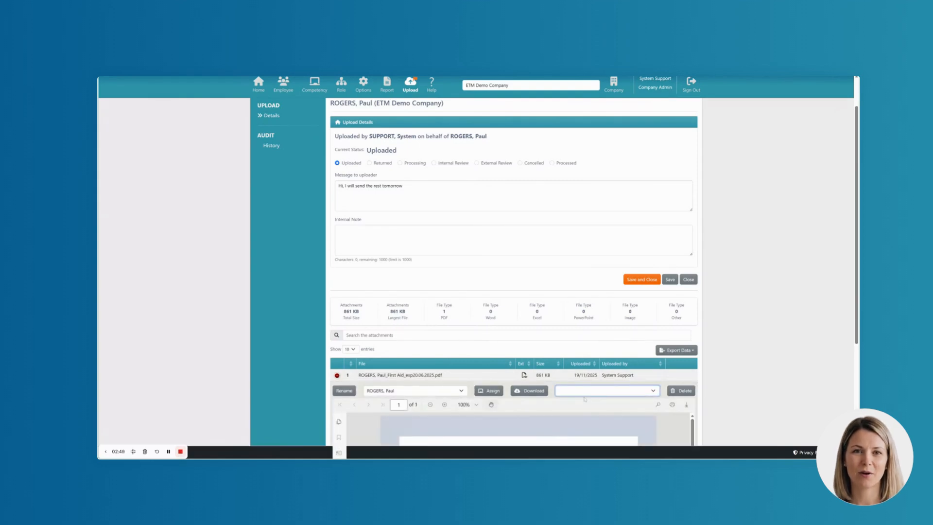
{"action": "left_click", "coordinate": [582, 419]}
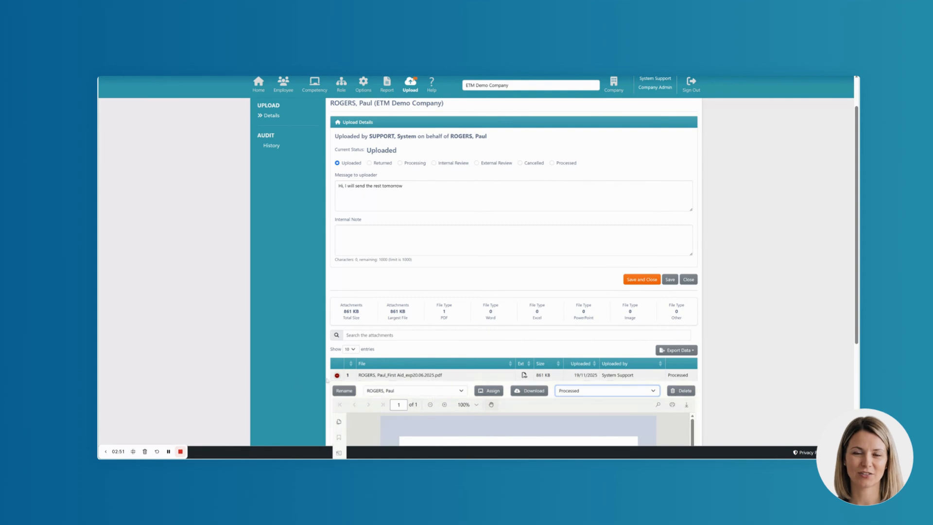
{"action": "left_click", "coordinate": [337, 375]}
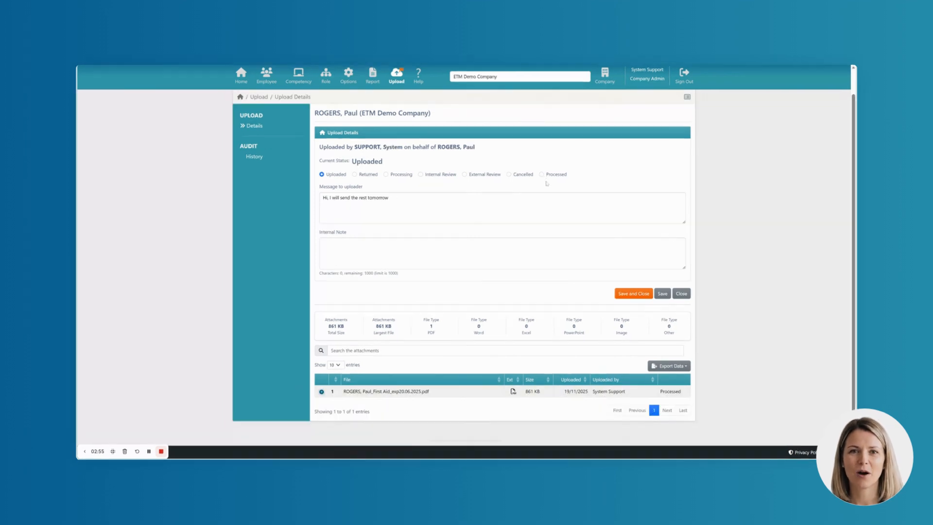
{"action": "left_click", "coordinate": [542, 175]}
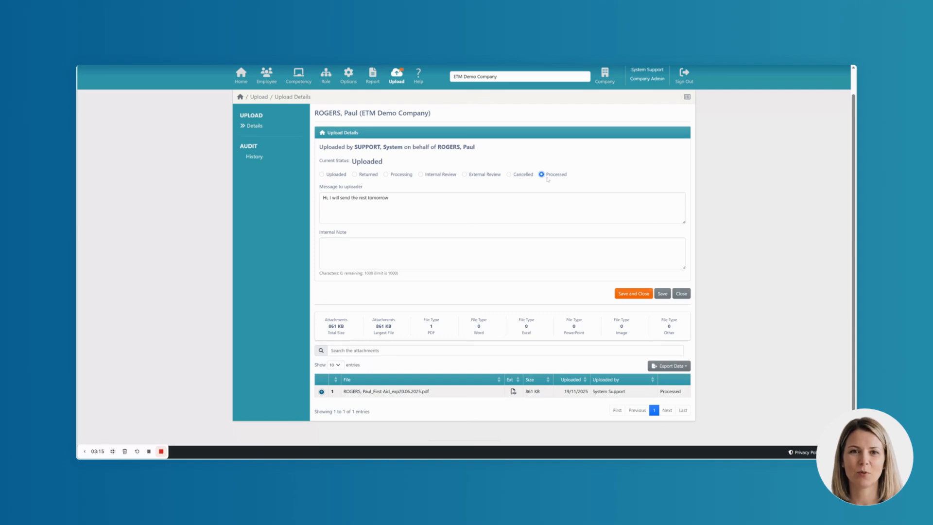
{"action": "left_click", "coordinate": [634, 294]}
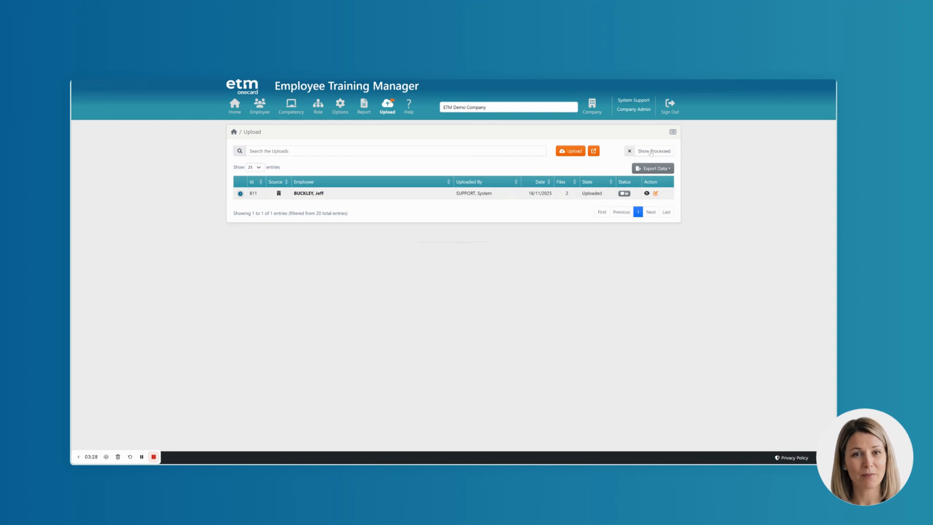
Include processed uploads in the upload list and look through the entries and their states.
{"action": "left_click", "coordinate": [651, 151]}
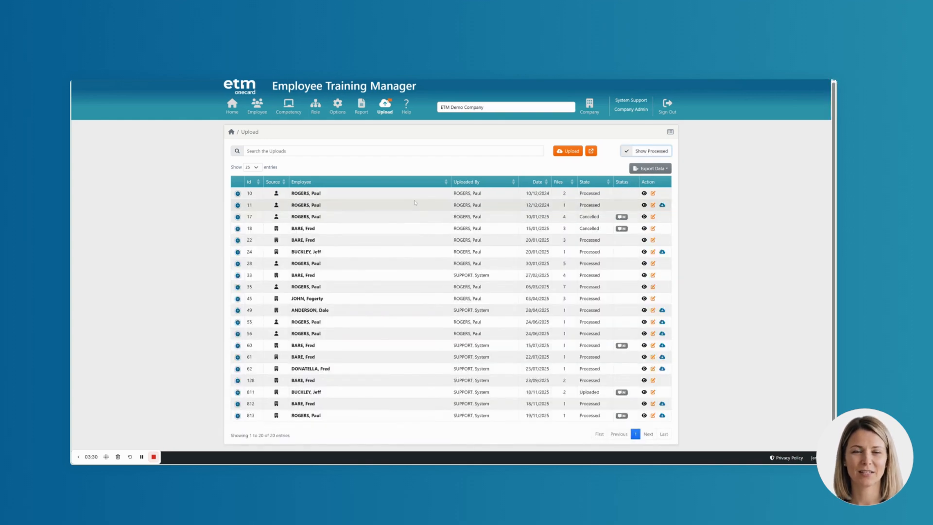
{"action": "scroll", "coordinate": [426, 289], "scroll_direction": "down", "scroll_amount": 1}
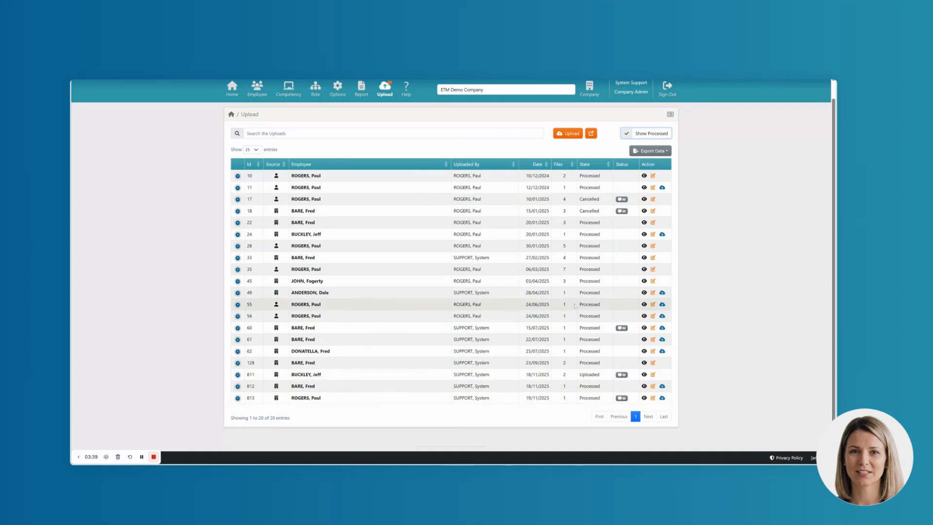
{"action": "left_click", "coordinate": [645, 138]}
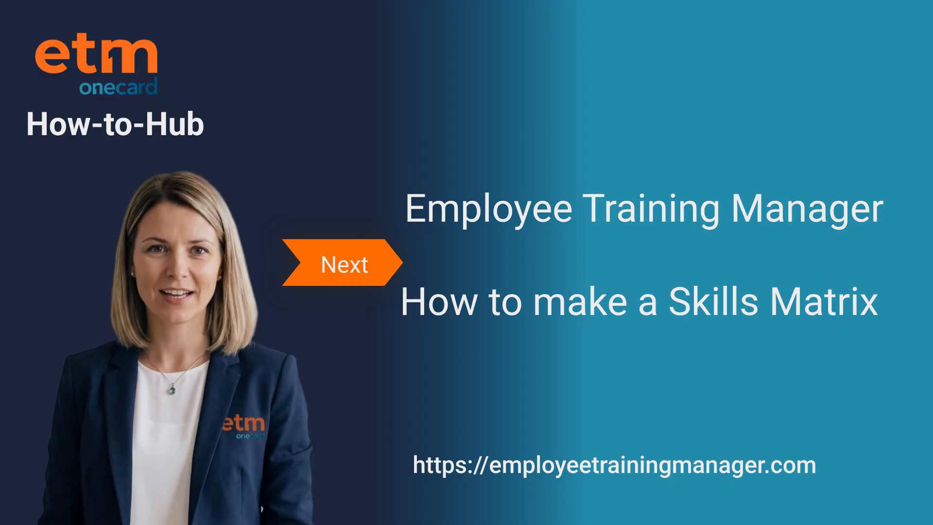